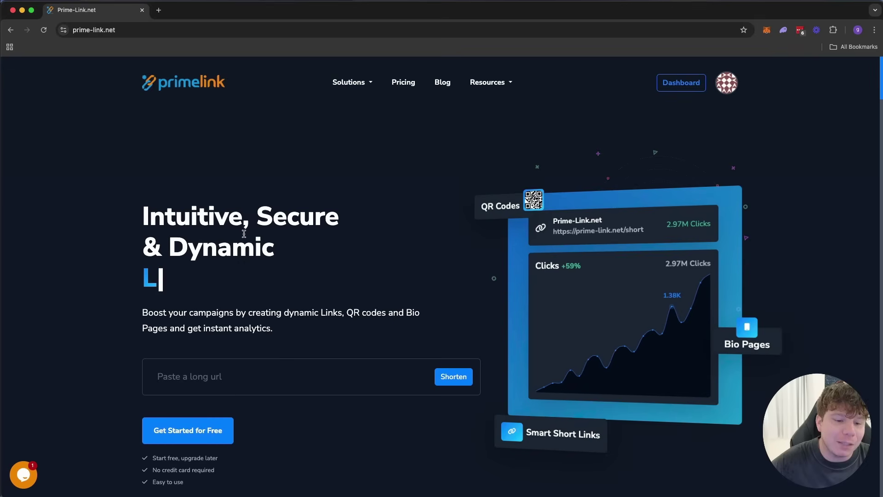
pyautogui.scroll(-2, 299, 265)
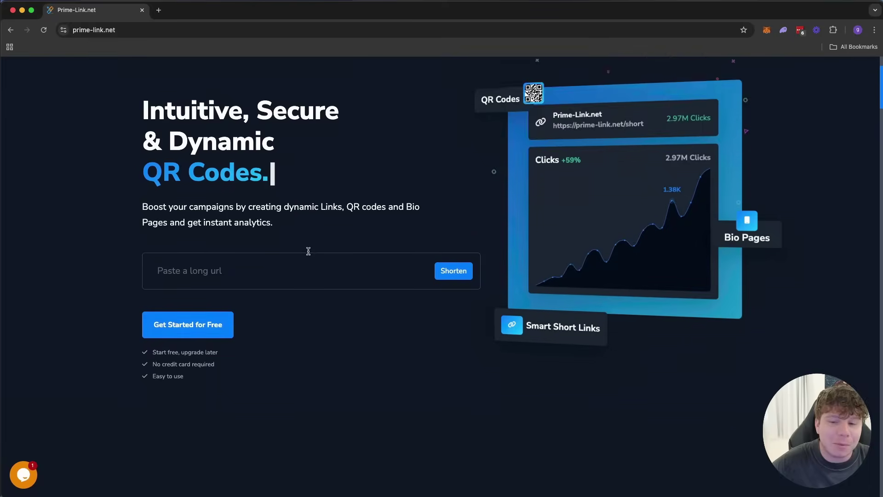
pyautogui.scroll(-6, 307, 253)
pyautogui.scroll(-3, 308, 254)
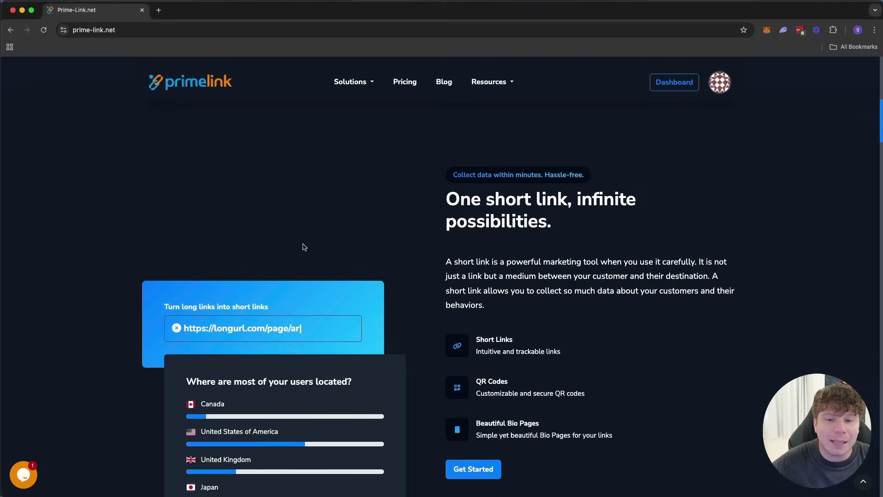
pyautogui.scroll(10, 333, 247)
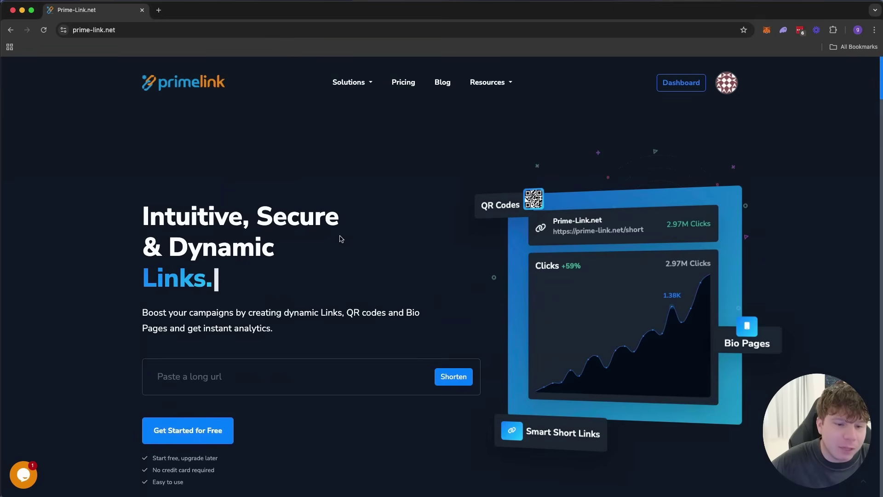
pyautogui.click(193, 377)
pyautogui.write('www.fdsvfegbvtrebtrnbtgrnbgtrnbyrnbtr')
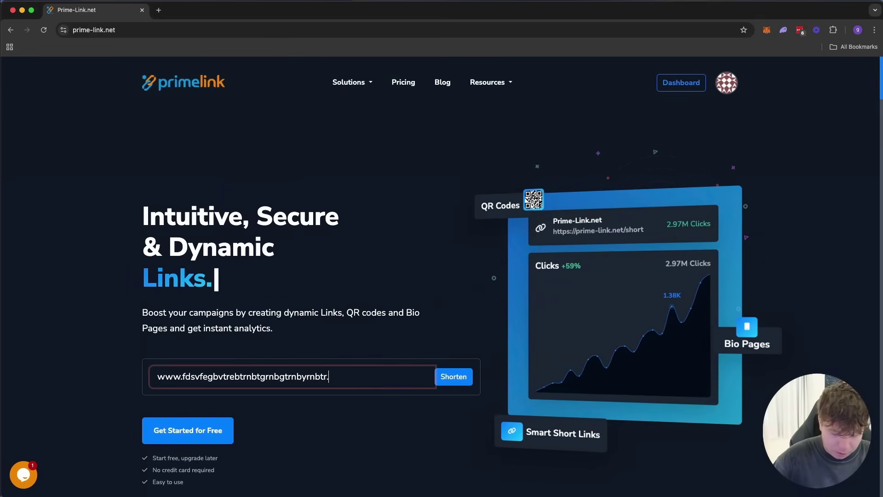
pyautogui.write('.com')
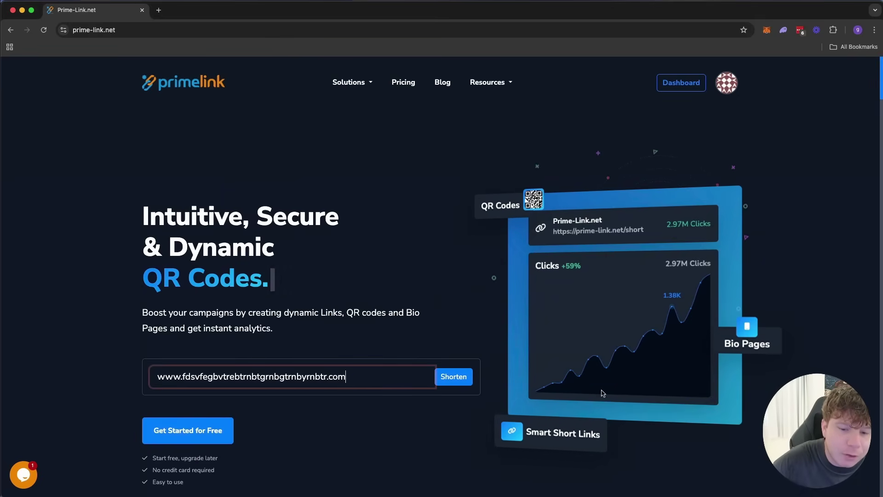
pyautogui.click(458, 377)
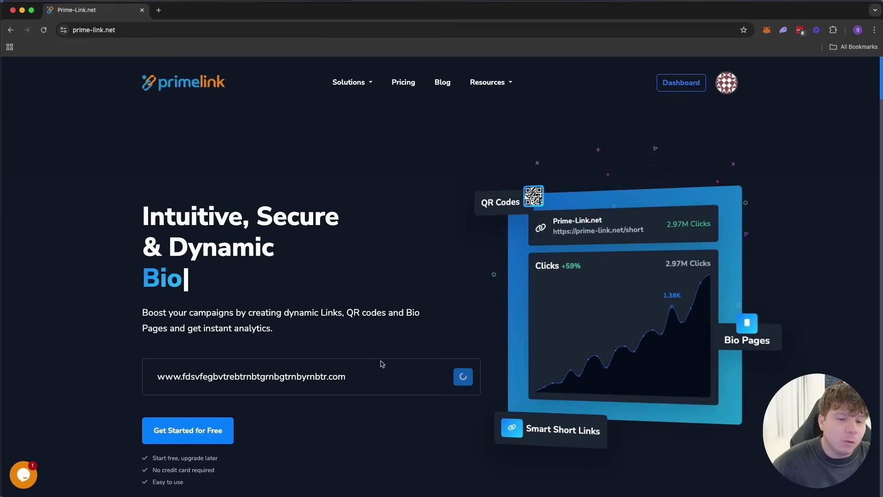
pyautogui.click(222, 383)
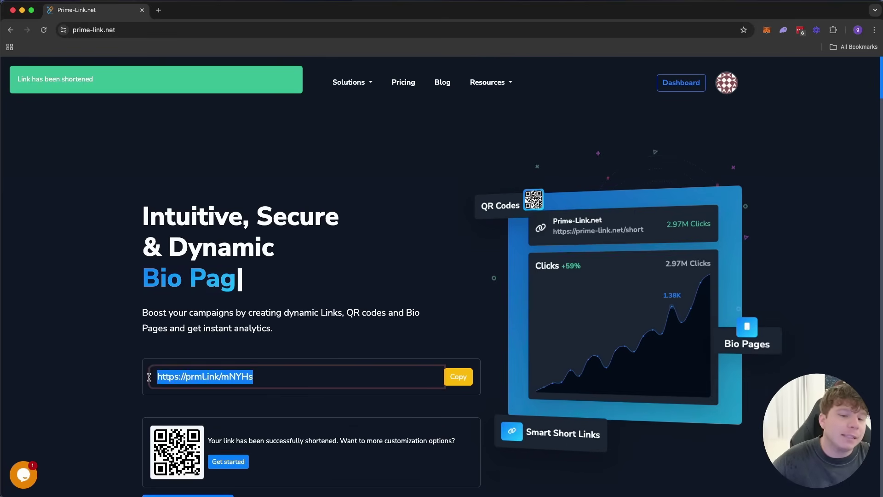
pyautogui.scroll(-3, 227, 386)
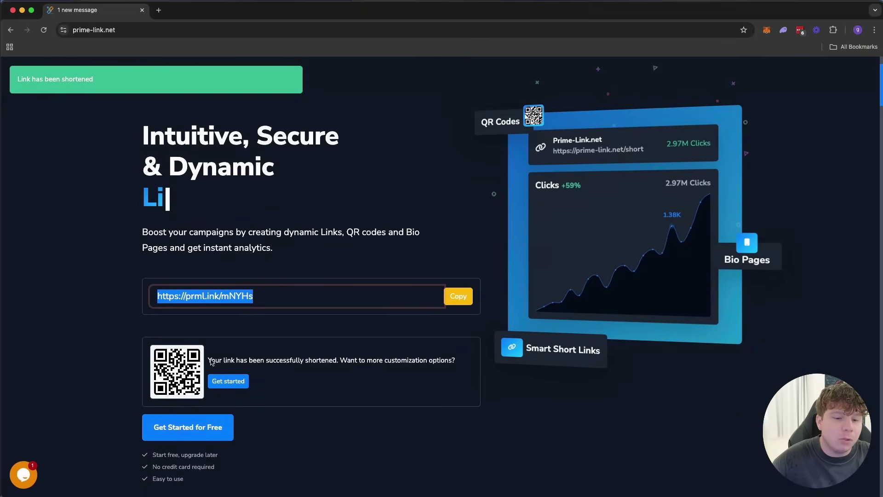
pyautogui.click(262, 295)
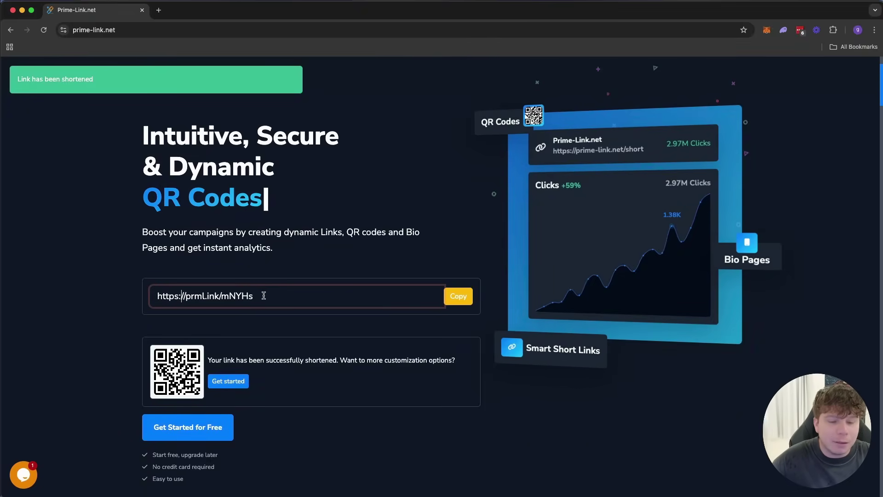
pyautogui.scroll(3, 265, 296)
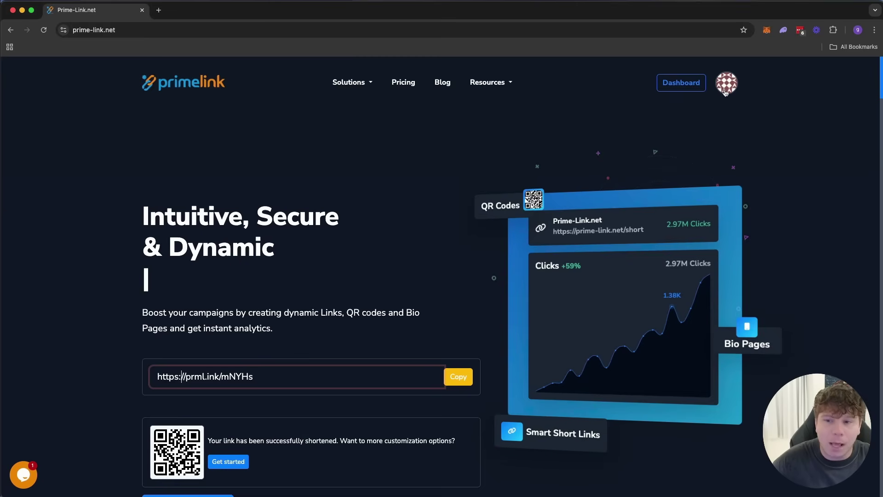
pyautogui.click(690, 87)
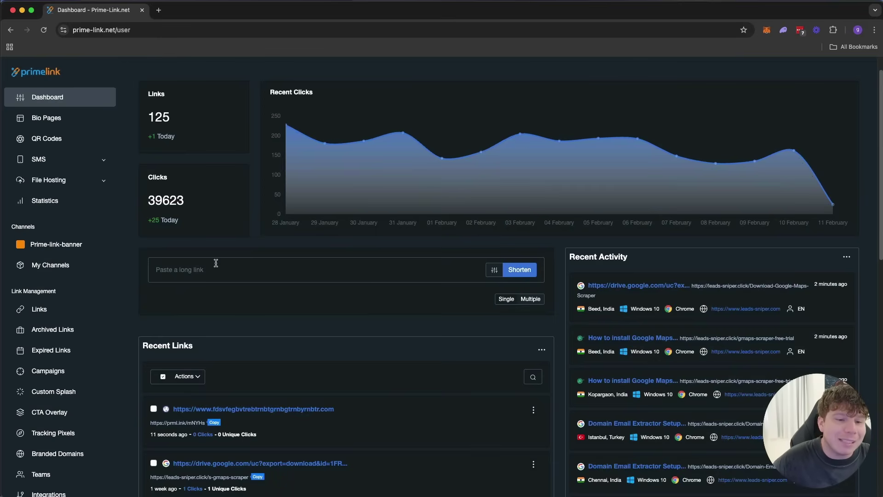
# - Scroll down the dashboard to Recent Links, headed by the new prml.link short link
pyautogui.scroll(-15, 256, 298)
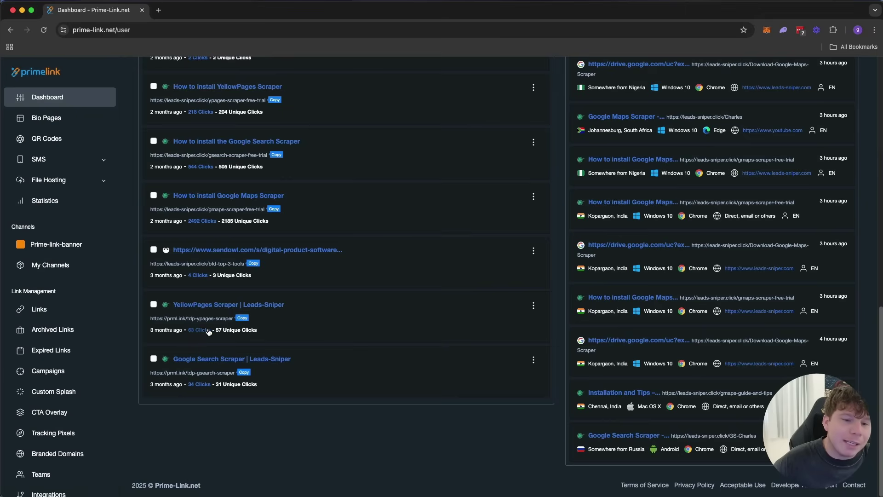
# - View the YellowPages Scraper link's Countries & Cities, Platforms, Browsers and Languages stats, ending on countries
pyautogui.click(200, 329)
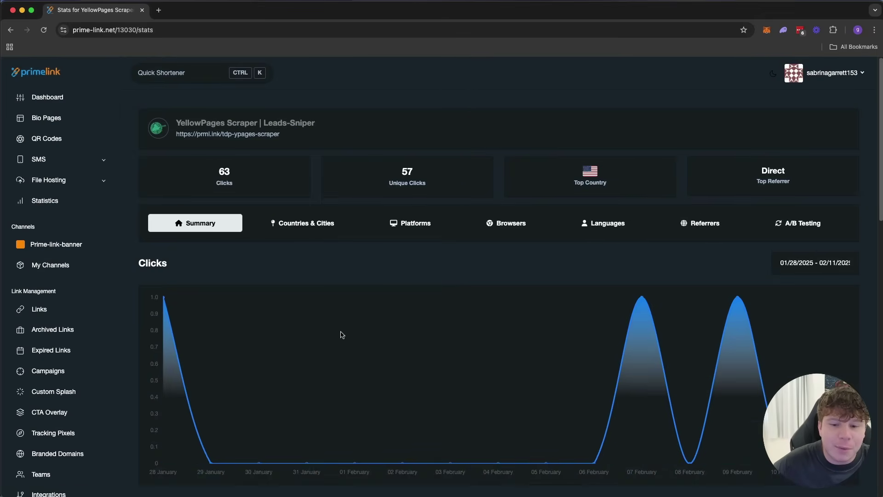
pyautogui.scroll(-1, 331, 332)
pyautogui.click(303, 209)
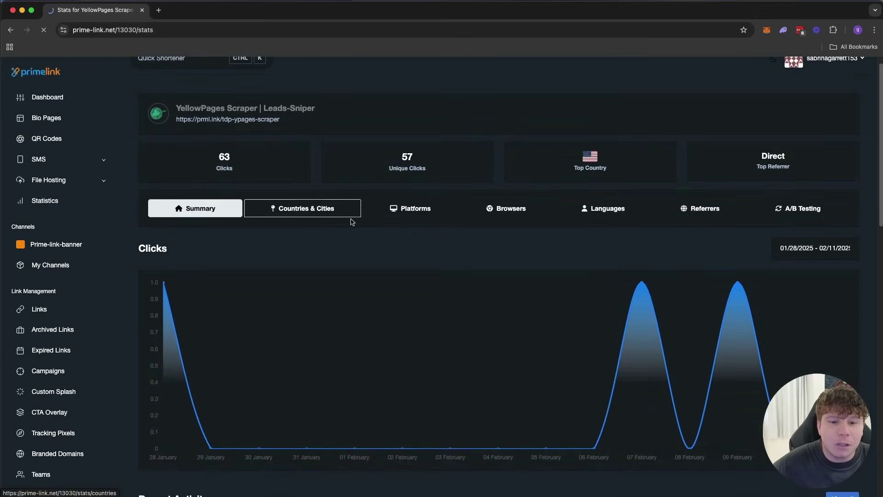
pyautogui.click(416, 223)
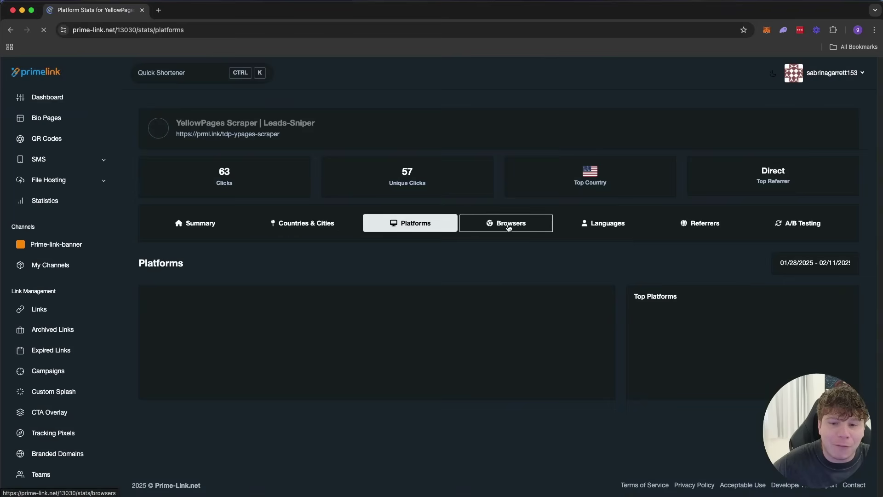
pyautogui.click(509, 222)
pyautogui.click(577, 225)
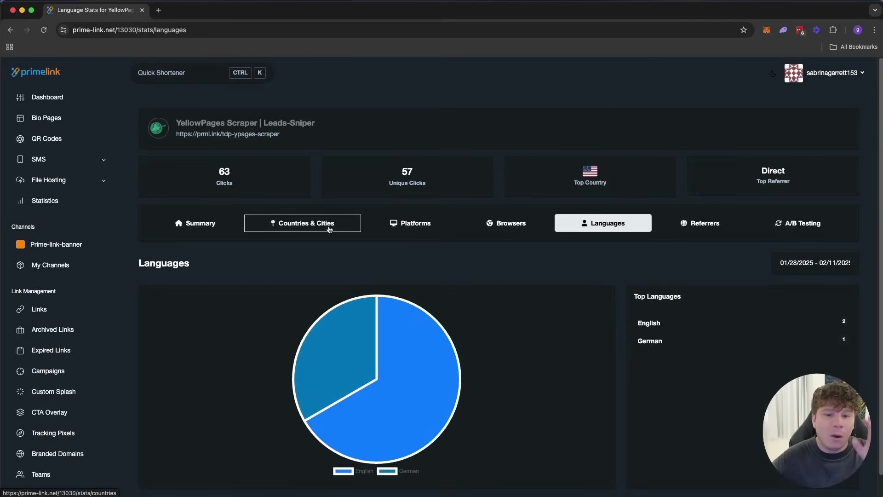
pyautogui.click(330, 229)
pyautogui.scroll(-2, 365, 276)
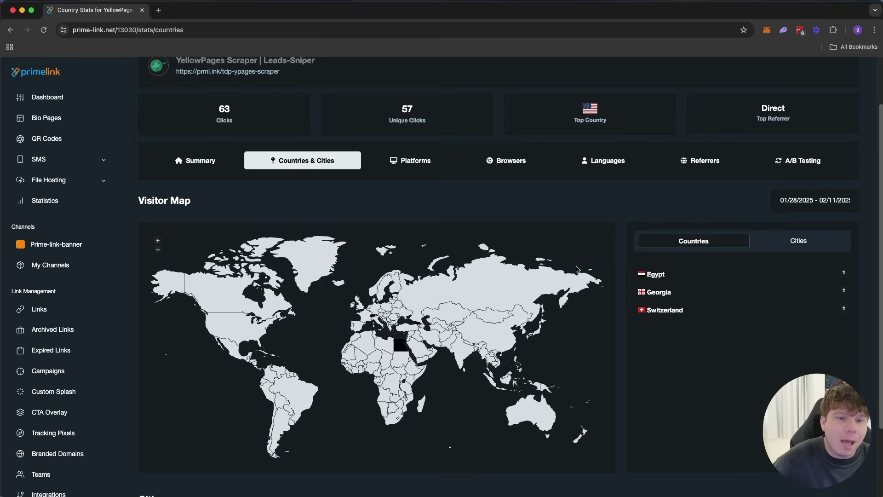
pyautogui.scroll(2, 405, 239)
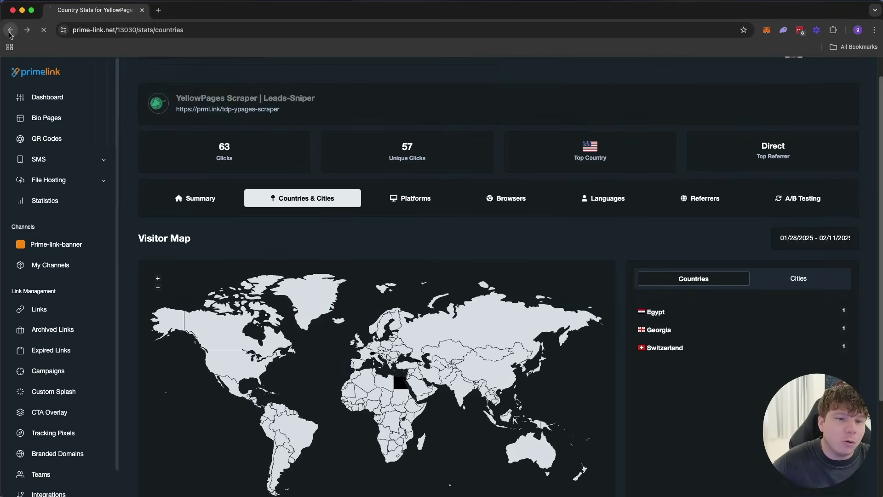
# - Go back to the dashboard and open the How to install Google Maps Scraper link's analytics
pyautogui.click(182, 104)
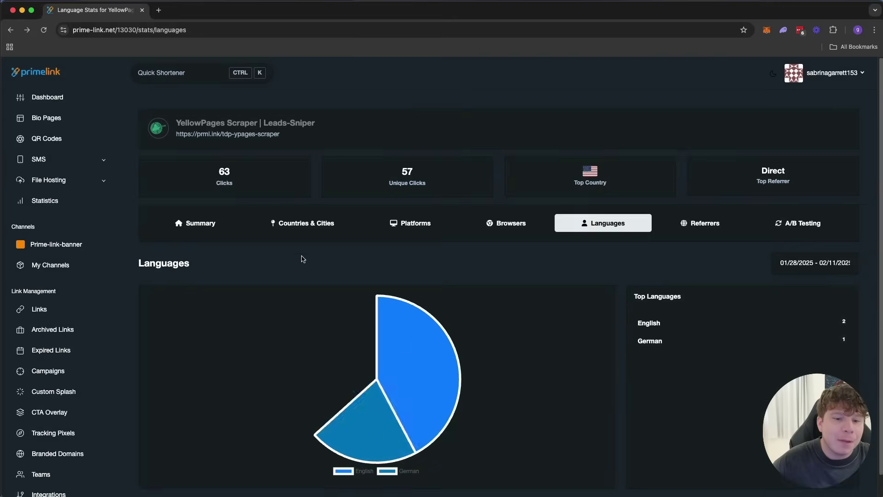
pyautogui.click(46, 97)
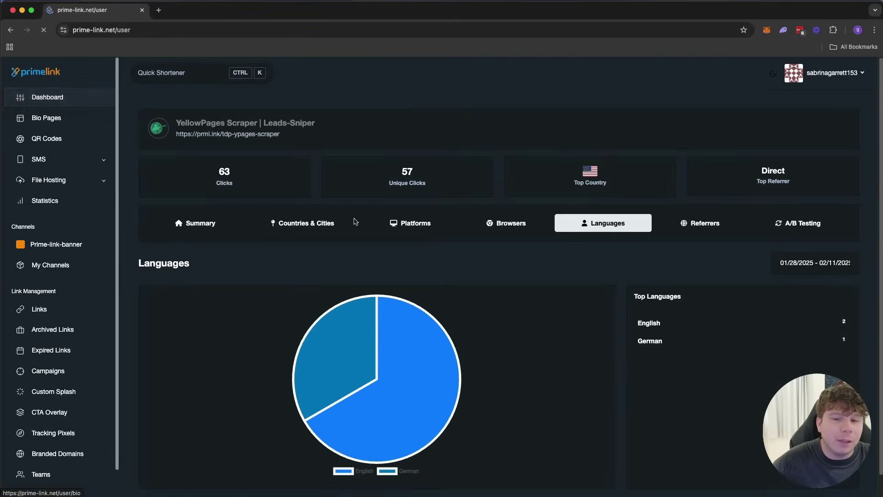
pyautogui.scroll(-15, 368, 223)
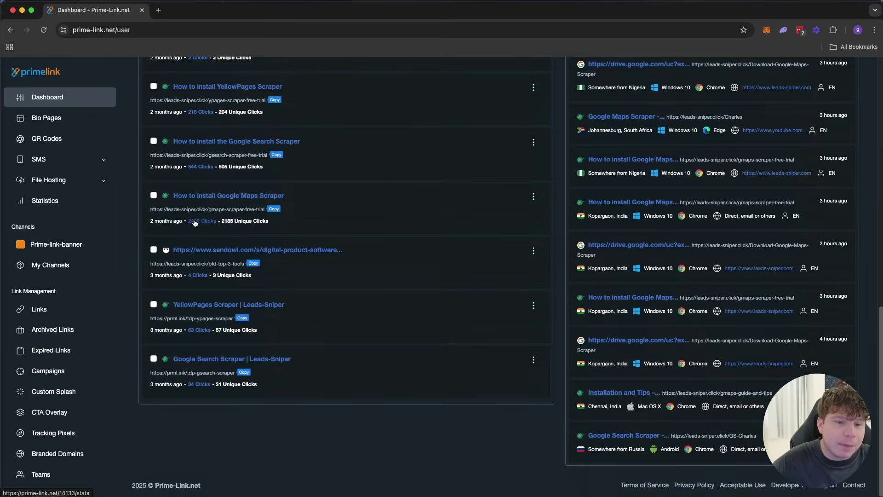
pyautogui.click(199, 225)
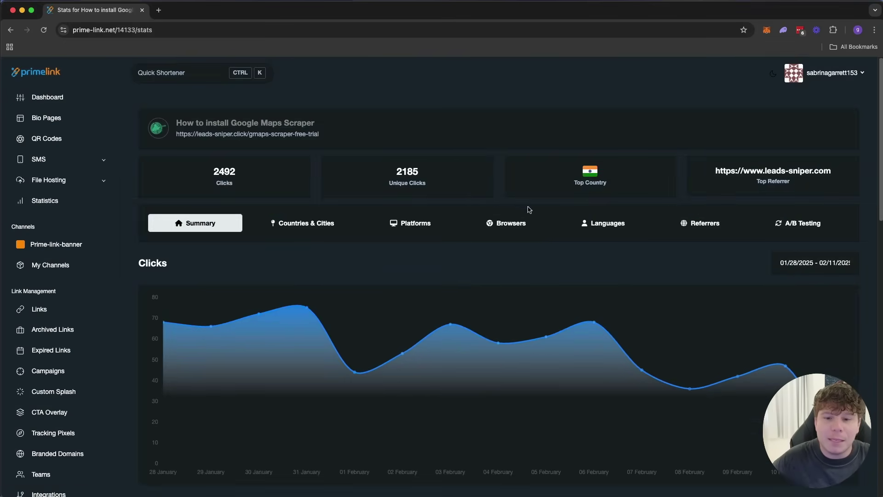
pyautogui.scroll(-3, 527, 212)
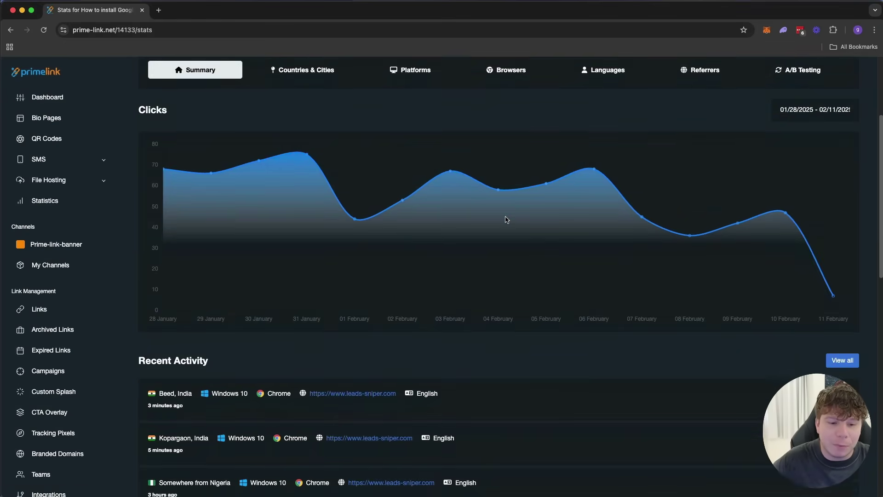
pyautogui.scroll(-3, 507, 220)
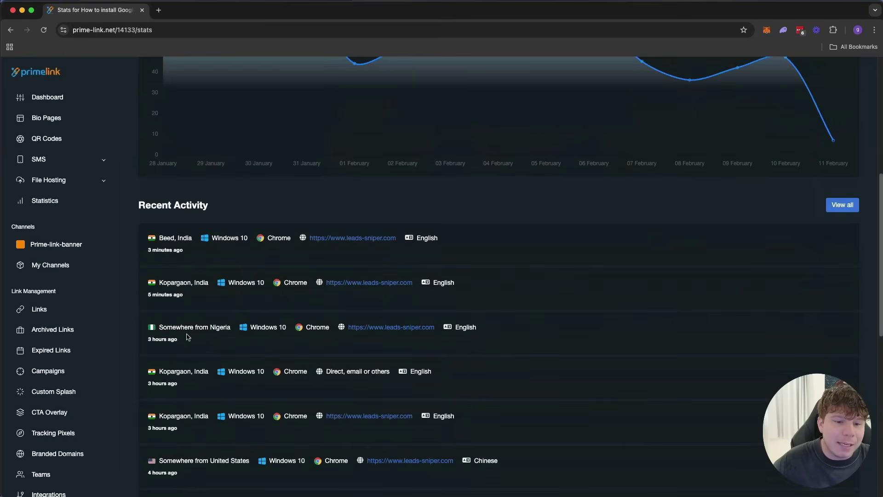
pyautogui.scroll(7, 187, 337)
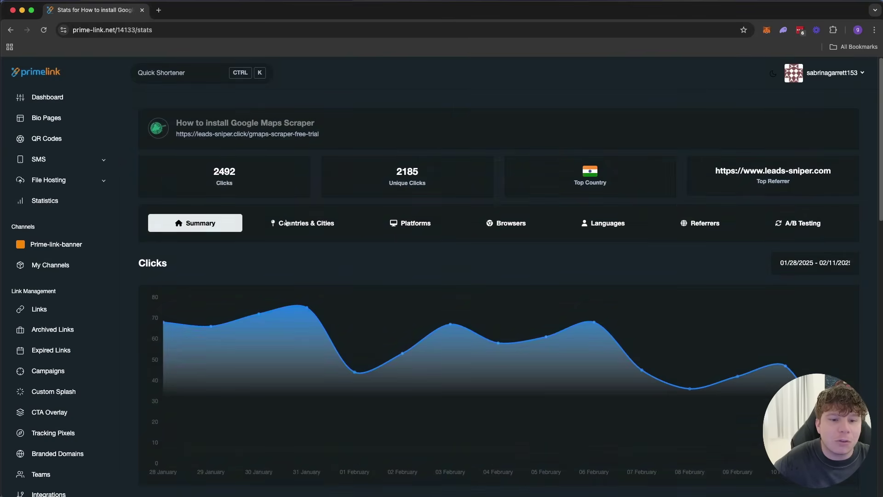
# - List the link's visitor cities, highlighting Delhi, India, then show its Chrome-led browser breakdown
pyautogui.click(304, 225)
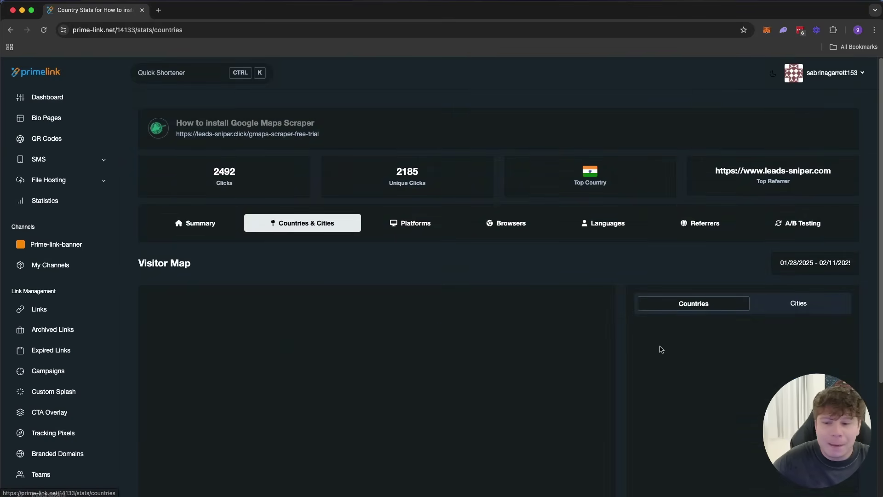
pyautogui.scroll(-3, 731, 318)
pyautogui.scroll(1, 724, 313)
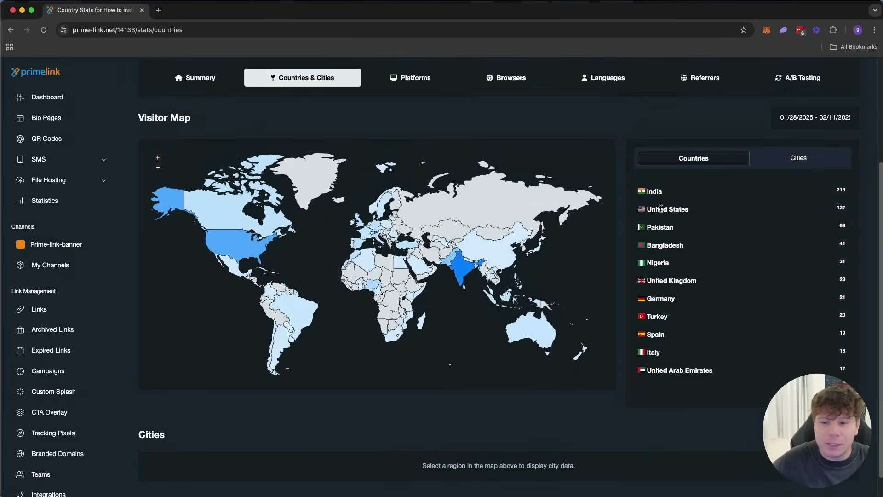
pyautogui.click(785, 159)
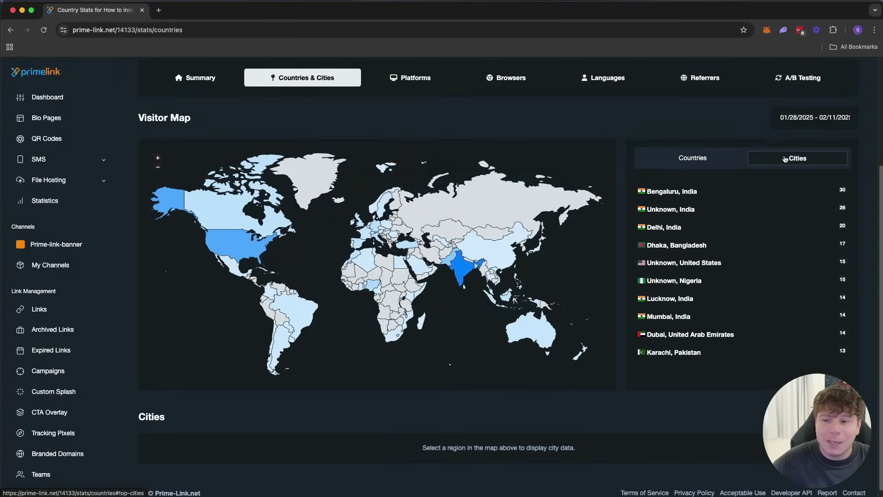
pyautogui.moveTo(669, 253); pyautogui.dragTo(661, 206)
pyautogui.click(663, 296)
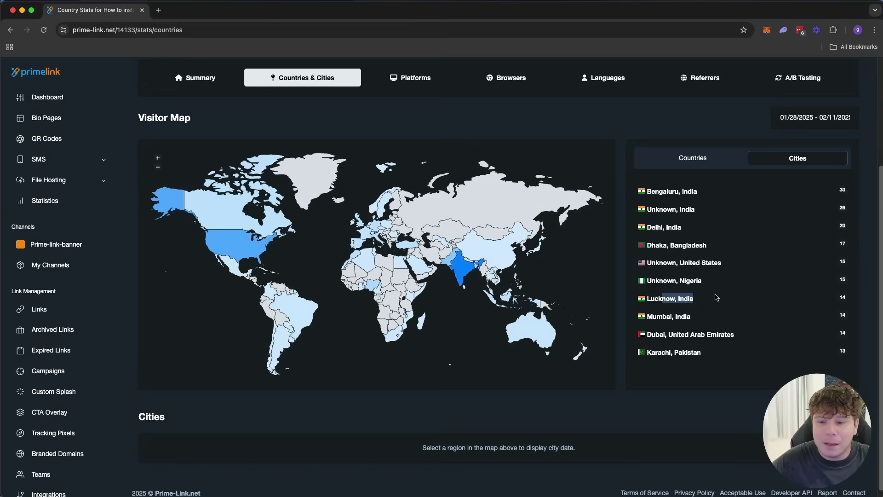
pyautogui.scroll(5, 564, 254)
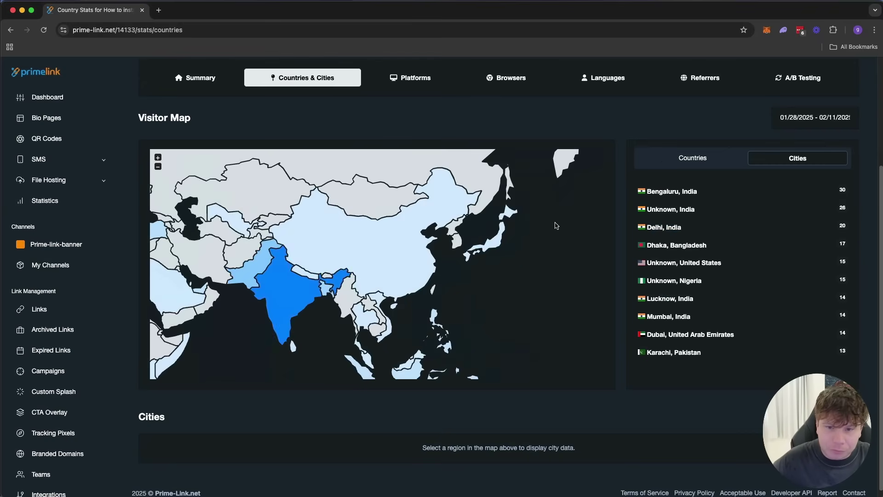
pyautogui.click(487, 92)
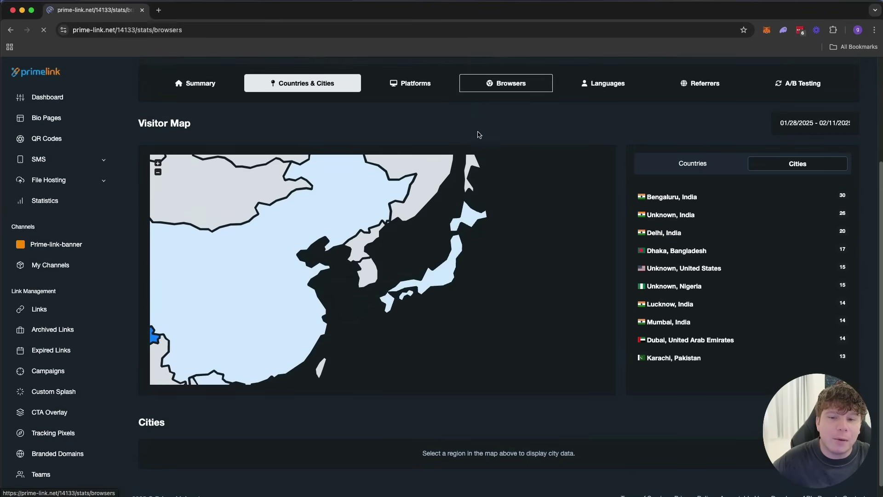
pyautogui.scroll(-1, 644, 326)
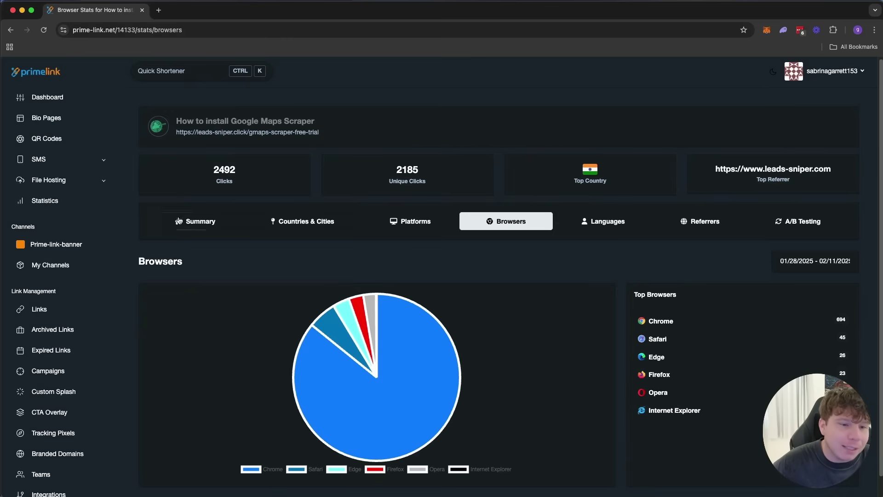
# - Shorten the long test URL with a custom alias, producing leads-sniper.click/youtubepromotion
pyautogui.click(47, 97)
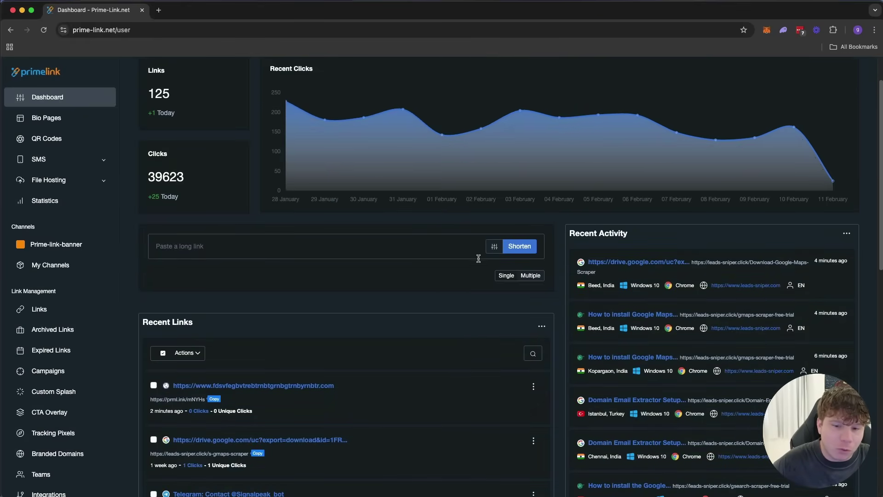
pyautogui.click(494, 246)
pyautogui.scroll(-2, 395, 288)
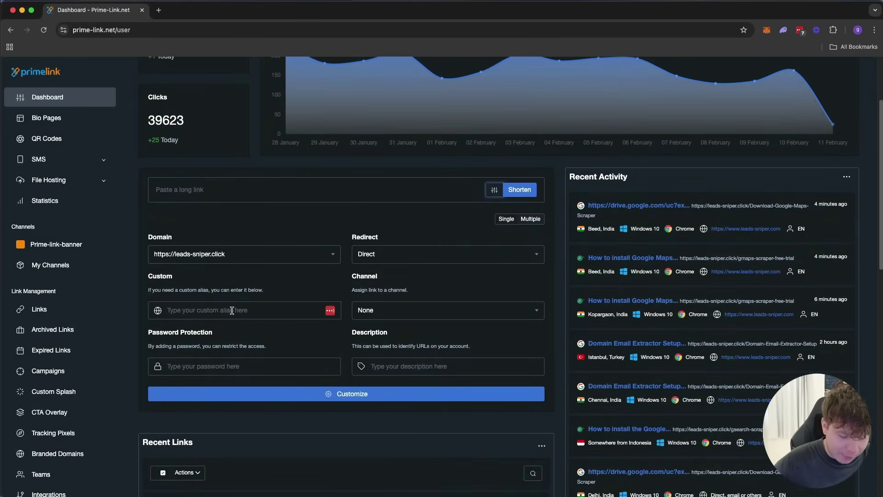
pyautogui.click(232, 310)
pyautogui.write('youu')
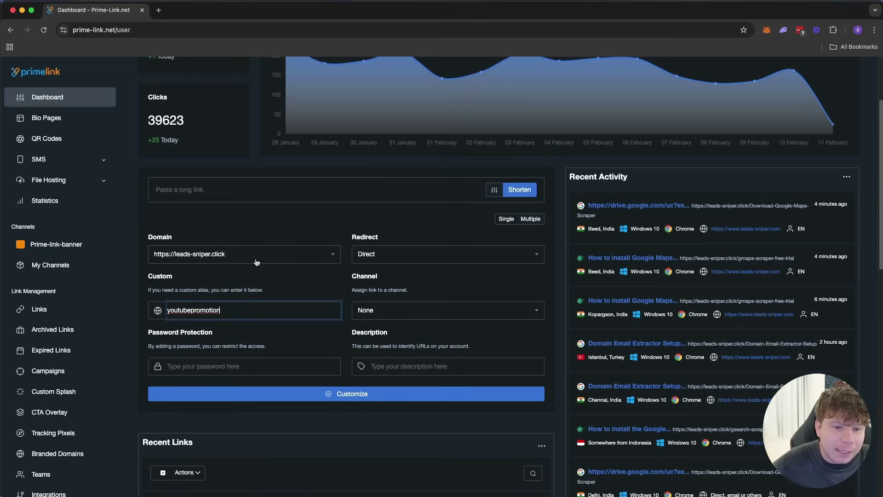
pyautogui.click(273, 186)
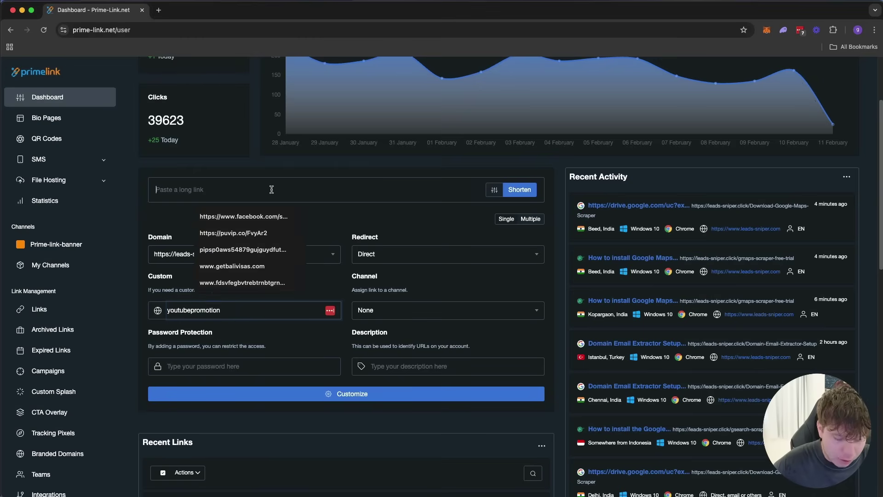
pyautogui.write('www')
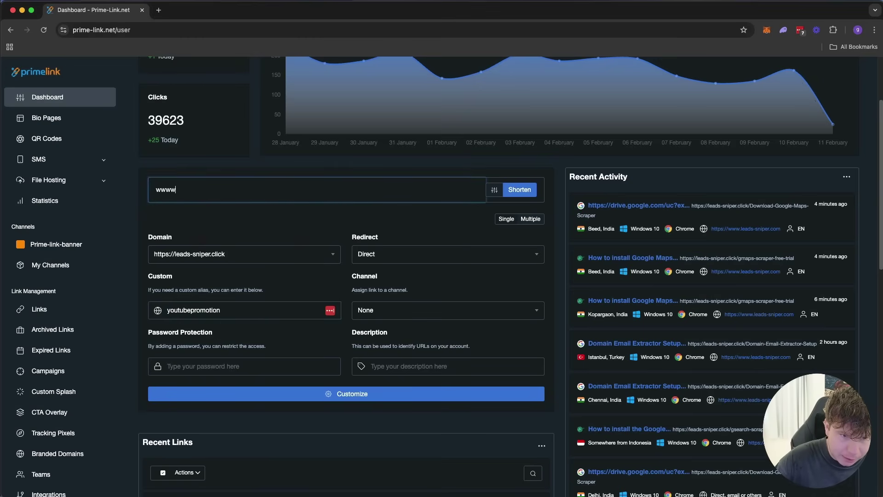
pyautogui.write('.frebvtebvtrbtr2by5hby5h6y53bgfreqgreqf.com')
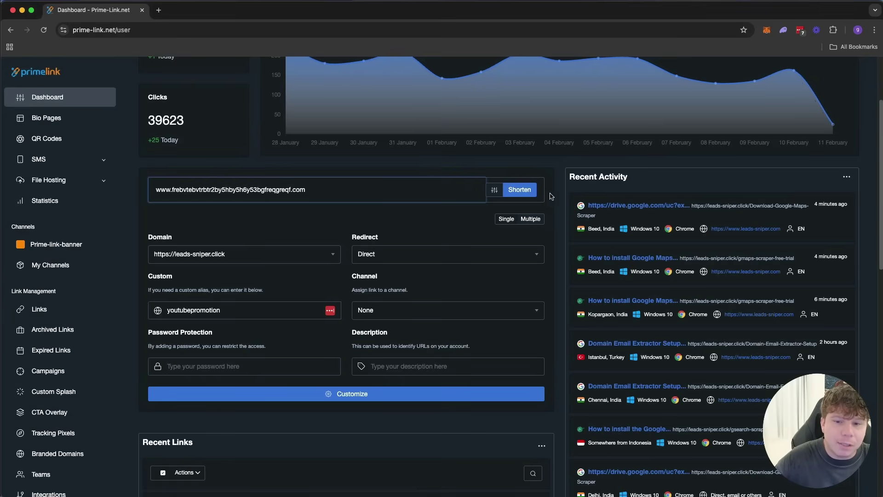
pyautogui.click(519, 191)
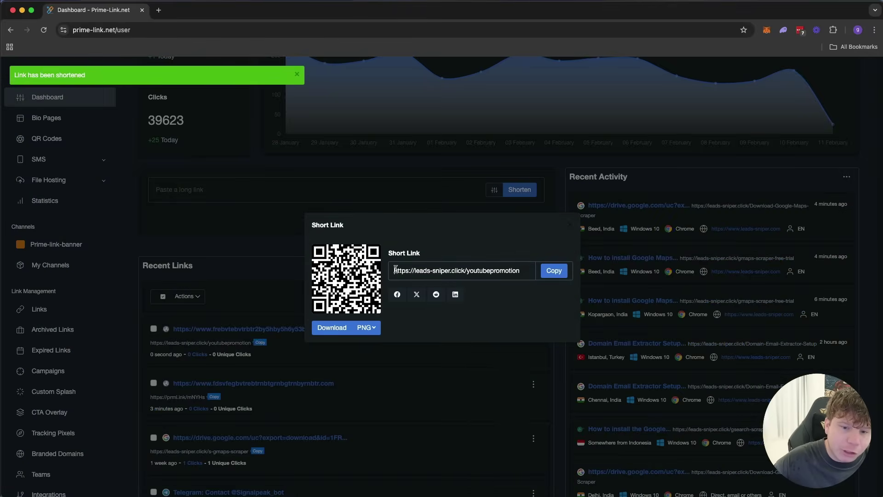
# - Highlight the youtubepromotion alias, close the result, and return to the Prime-Link home page
pyautogui.moveTo(395, 270); pyautogui.dragTo(518, 269)
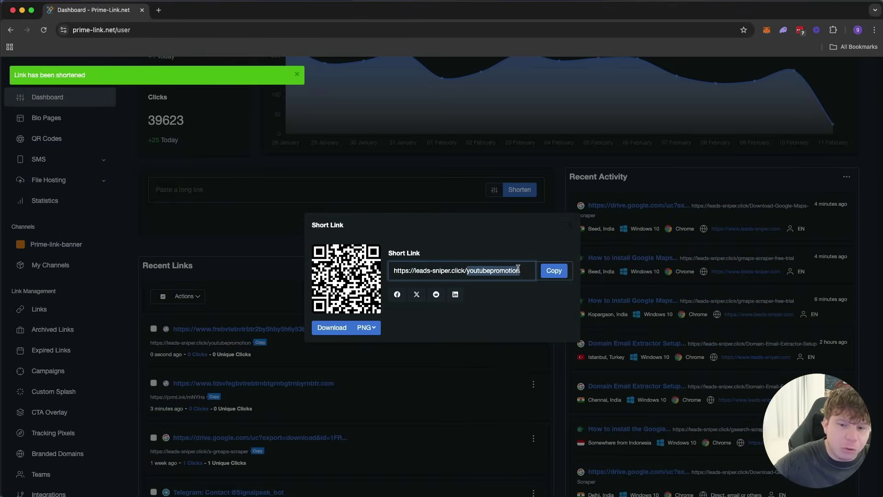
pyautogui.click(518, 269)
pyautogui.click(570, 228)
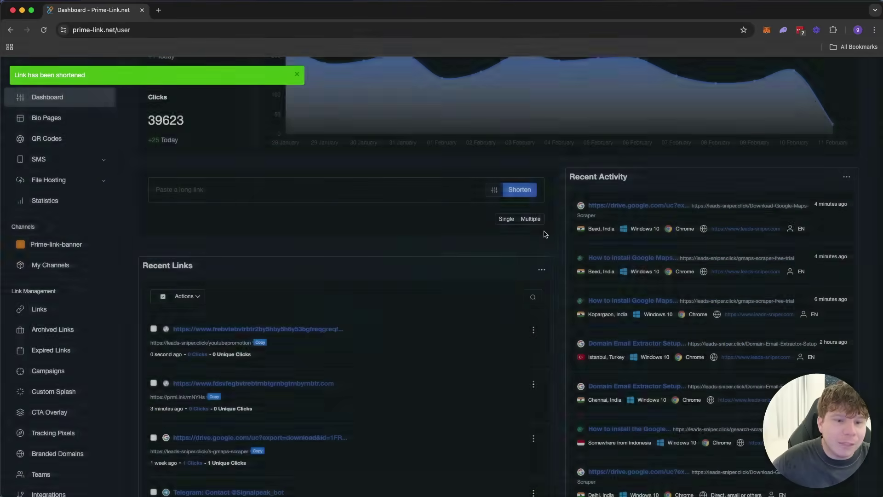
pyautogui.scroll(3, 418, 241)
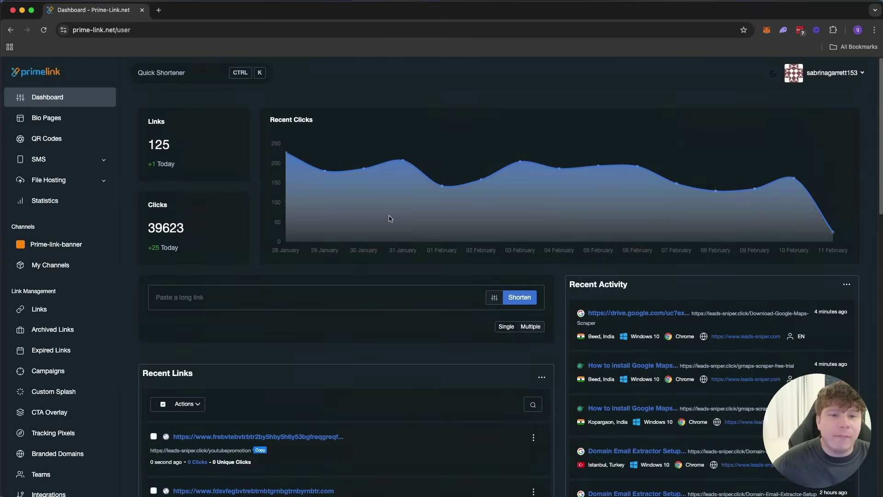
pyautogui.click(38, 69)
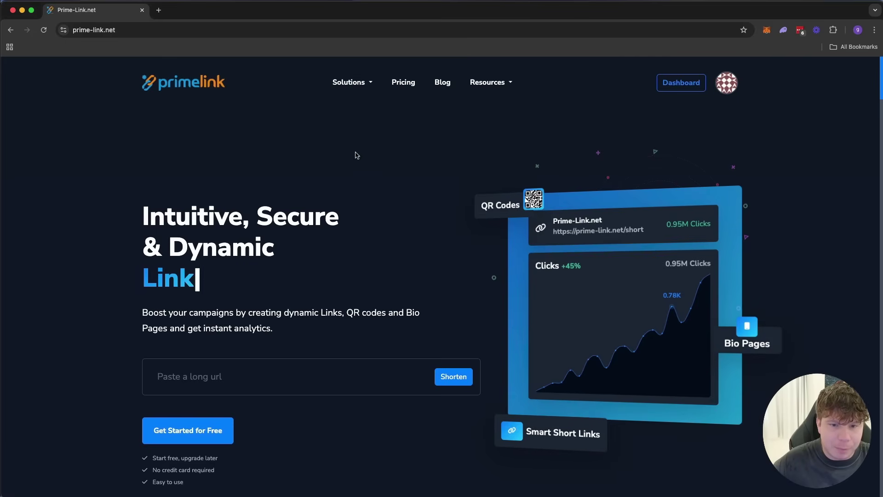
# - Compare the Free, Individual $8.99, Business $24.99 and Enterprise $49.99 plans, closing the chat widget
pyautogui.click(405, 83)
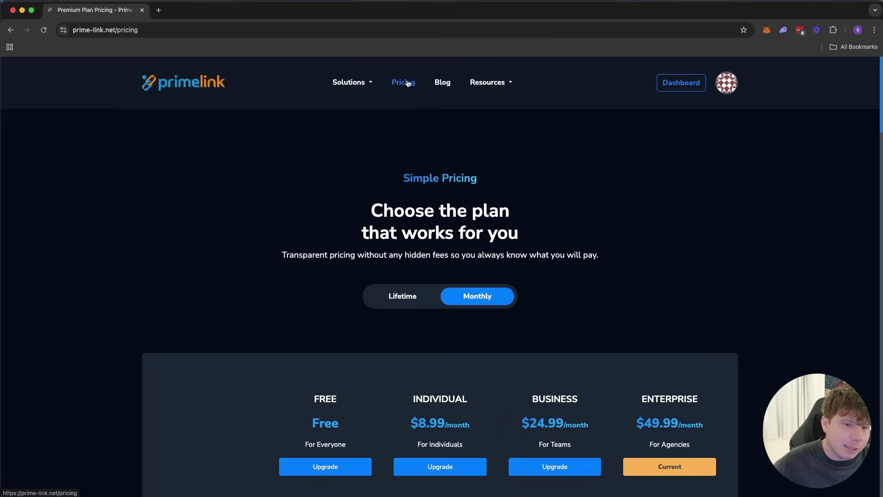
pyautogui.scroll(-5, 412, 174)
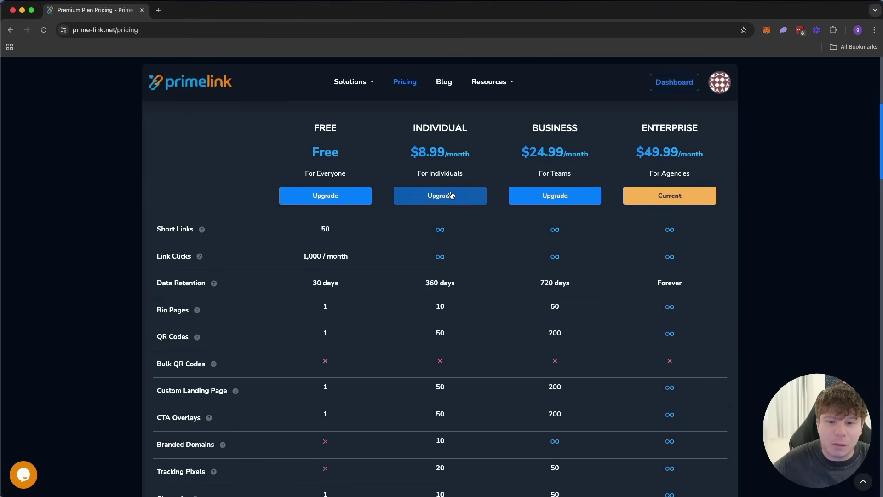
pyautogui.moveTo(663, 169); pyautogui.dragTo(662, 160)
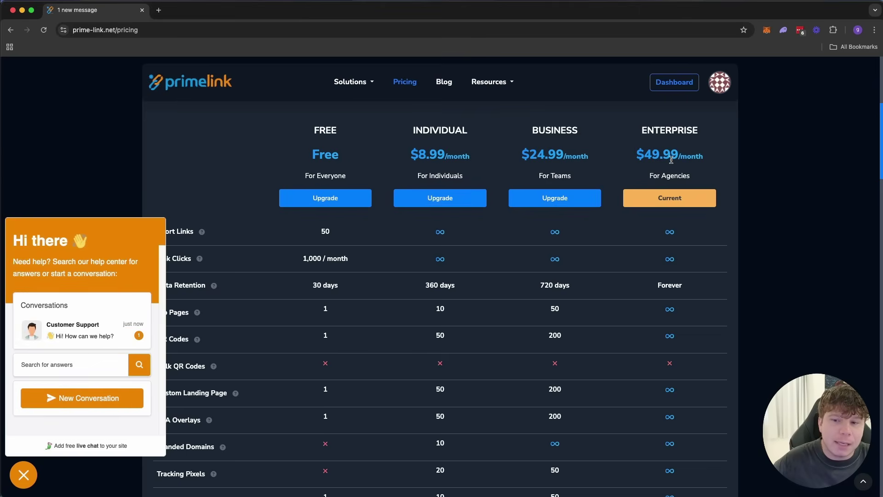
pyautogui.click(24, 476)
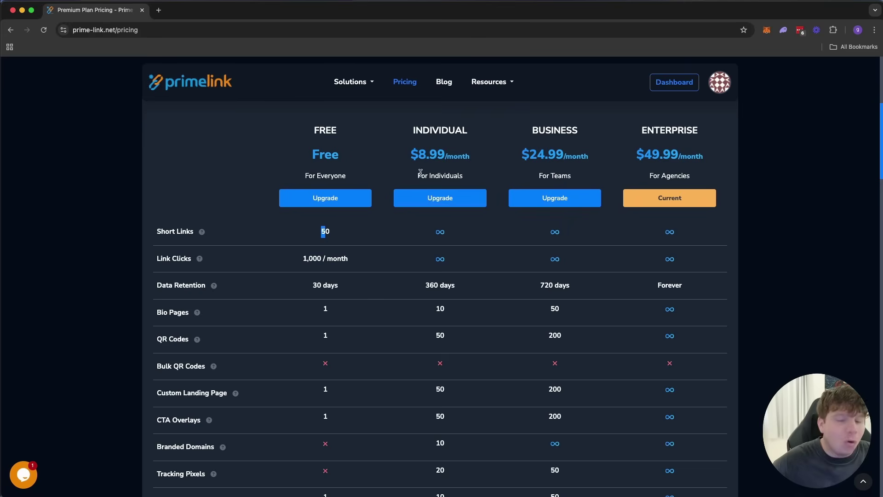
pyautogui.moveTo(298, 259); pyautogui.dragTo(349, 259)
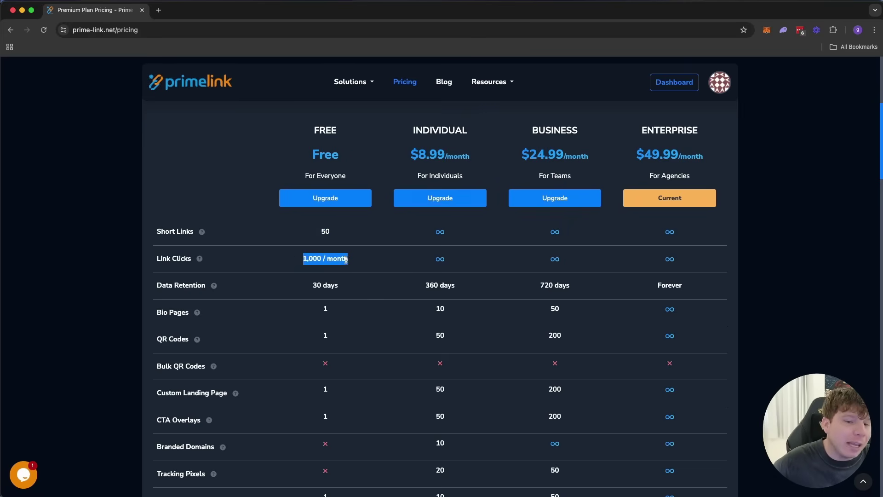
pyautogui.click(339, 253)
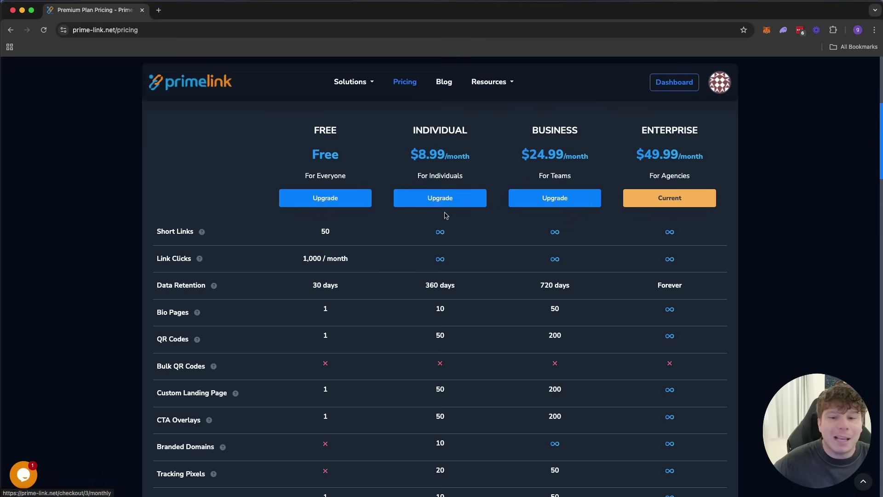
pyautogui.scroll(-7, 446, 214)
pyautogui.scroll(-12, 454, 211)
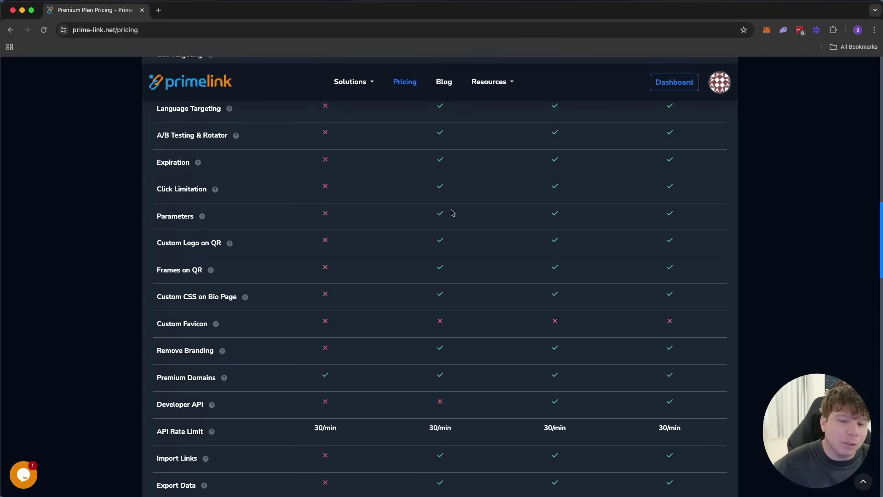
pyautogui.scroll(1, 455, 217)
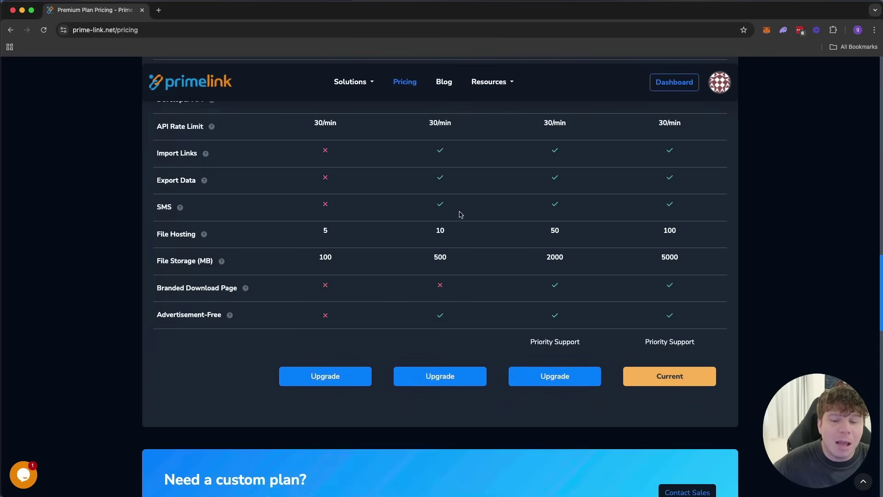
pyautogui.scroll(20, 460, 215)
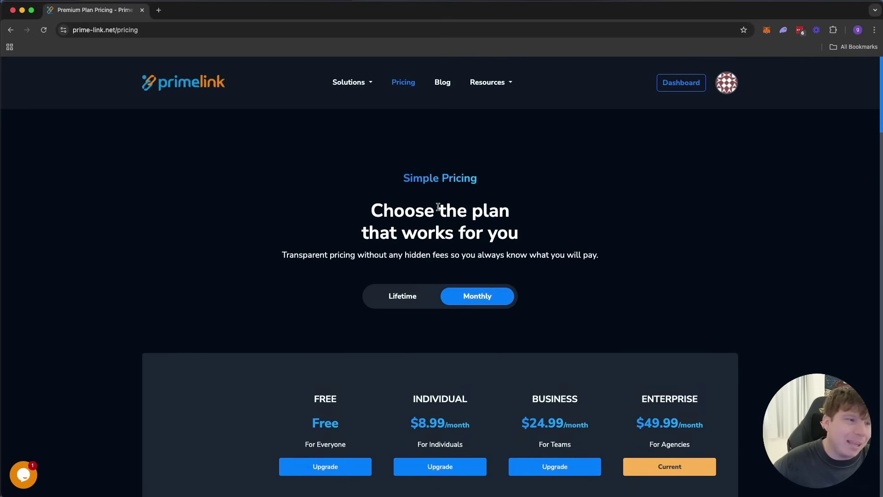